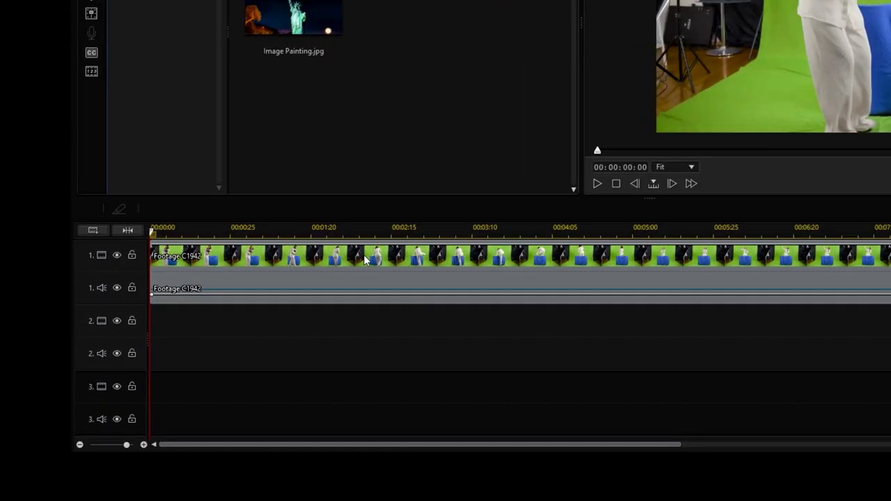
Select the Footage C1942 clip and bring up its PiP Designer overlay properties
{"action": "left_click", "coordinate": [366, 260]}
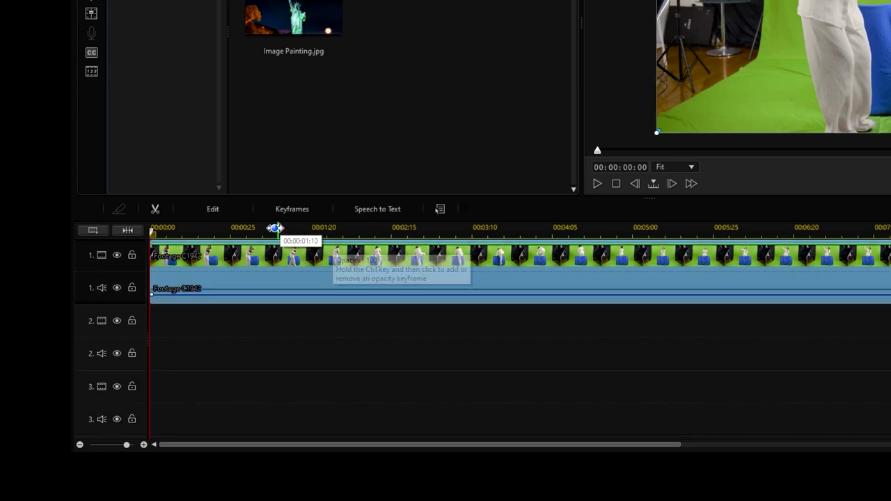
{"action": "left_click", "coordinate": [223, 210]}
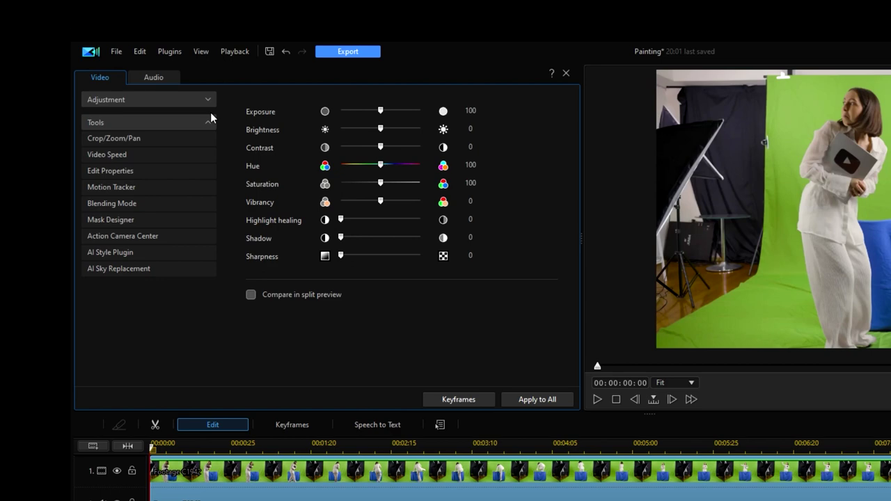
{"action": "left_click", "coordinate": [178, 173]}
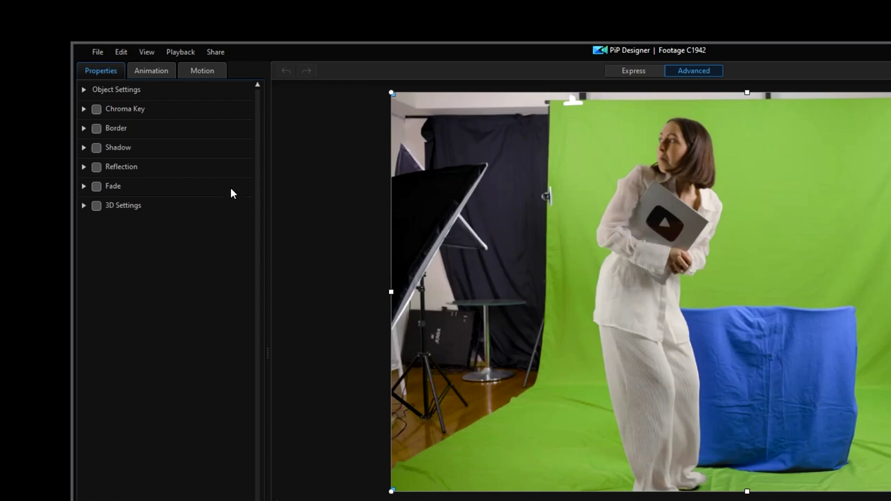
Enable Chroma Key, sample the green backdrop, and widen the colour range to 23
{"action": "left_click", "coordinate": [84, 110]}
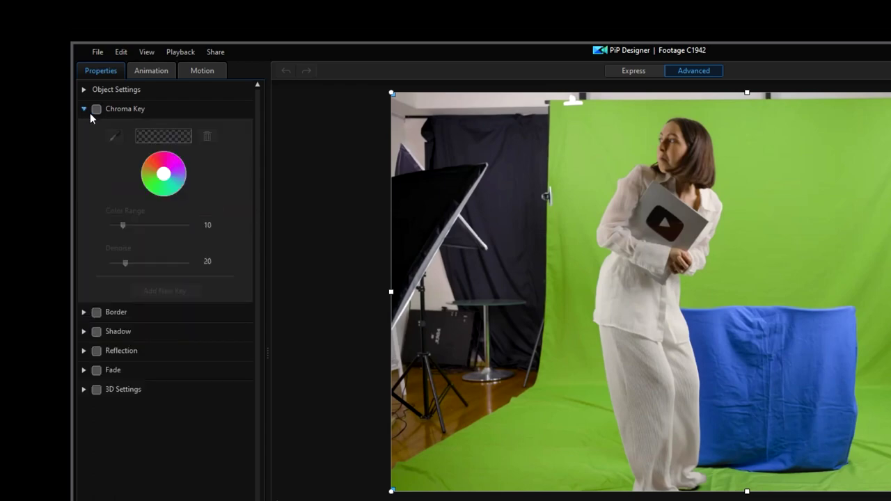
{"action": "left_click", "coordinate": [97, 111]}
{"action": "left_click", "coordinate": [115, 136]}
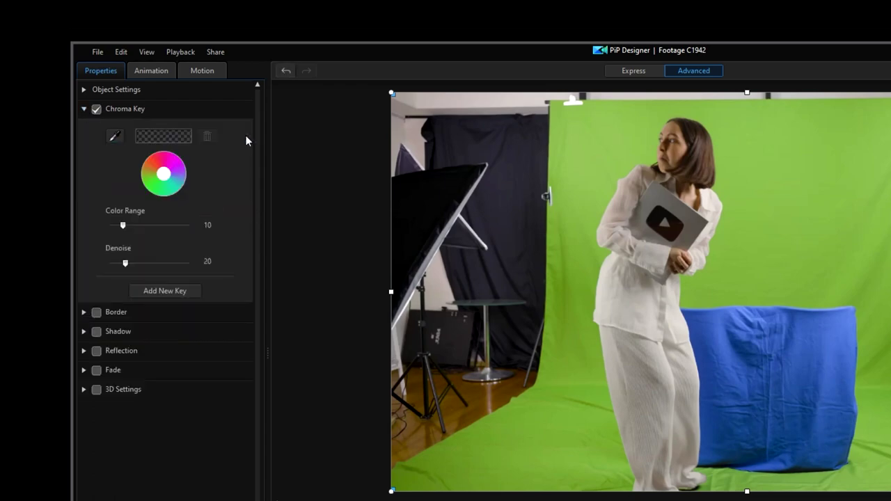
{"action": "left_click", "coordinate": [556, 130]}
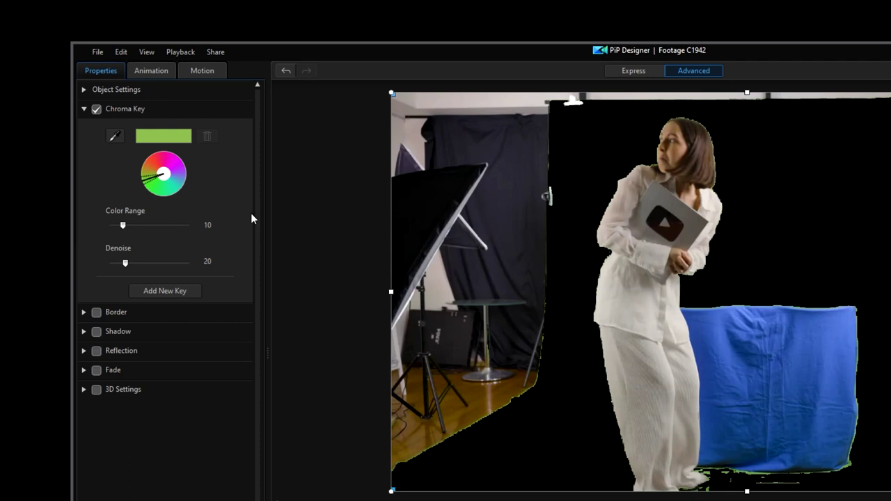
{"action": "left_click_drag", "start_coordinate": [124, 224], "coordinate": [156, 224]}
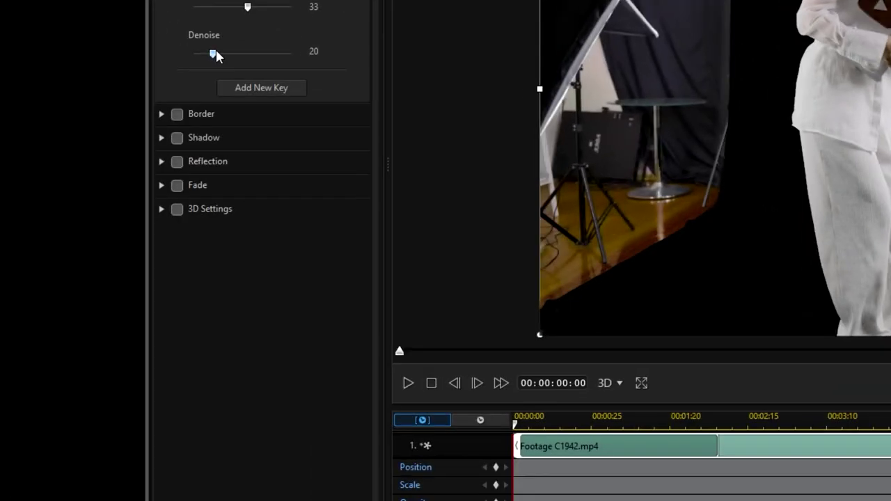
Add a second key sampling the blue cloth and apply the chroma key settings
{"action": "left_click", "coordinate": [63, 202]}
{"action": "left_click", "coordinate": [689, 147]}
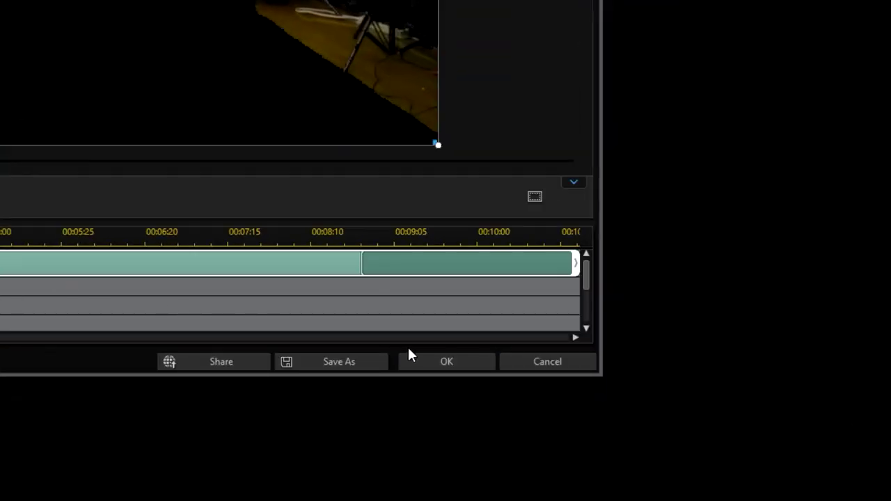
{"action": "left_click", "coordinate": [418, 357]}
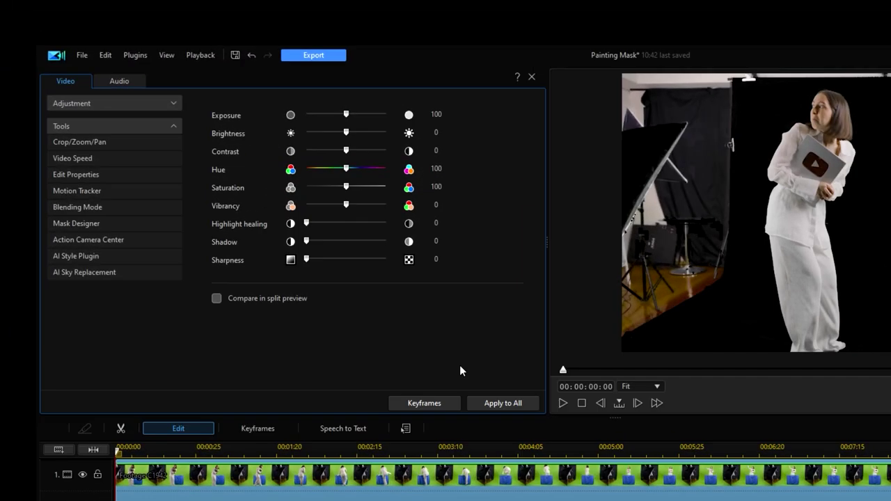
Draw a closed custom path mask around the woman and curve its top-left corner
{"action": "left_click", "coordinate": [170, 224]}
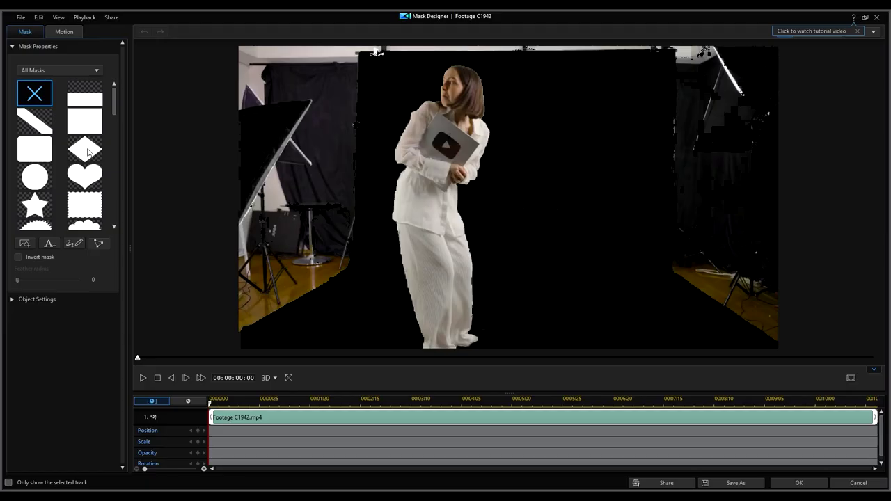
{"action": "left_click", "coordinate": [98, 243]}
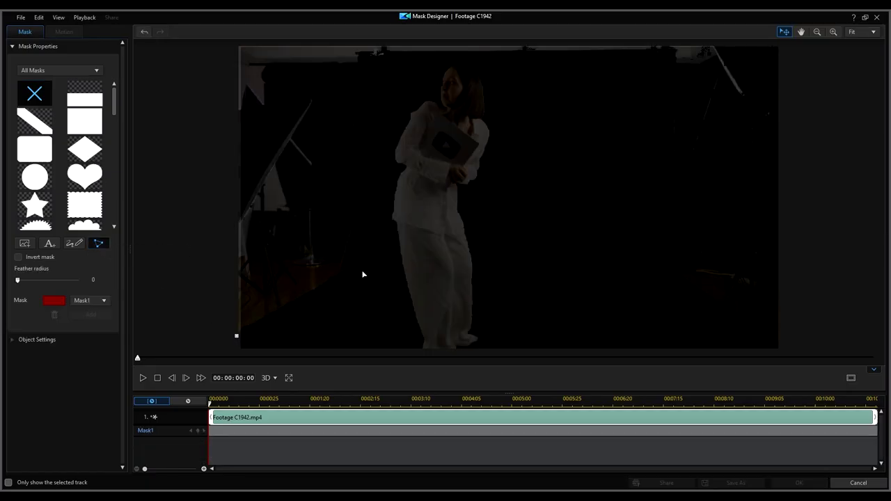
{"action": "left_click", "coordinate": [667, 56]}
{"action": "left_click", "coordinate": [664, 273]}
{"action": "left_click", "coordinate": [768, 343]}
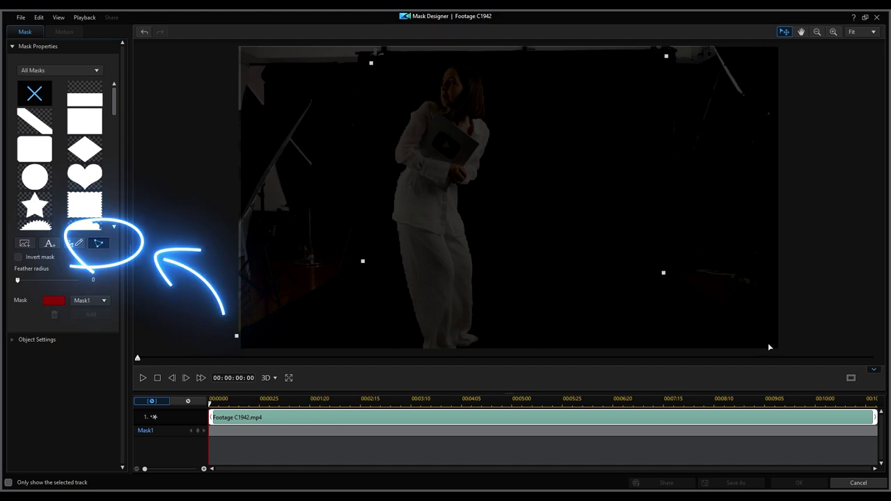
{"action": "left_click_drag", "start_coordinate": [237, 336], "coordinate": [226, 354]}
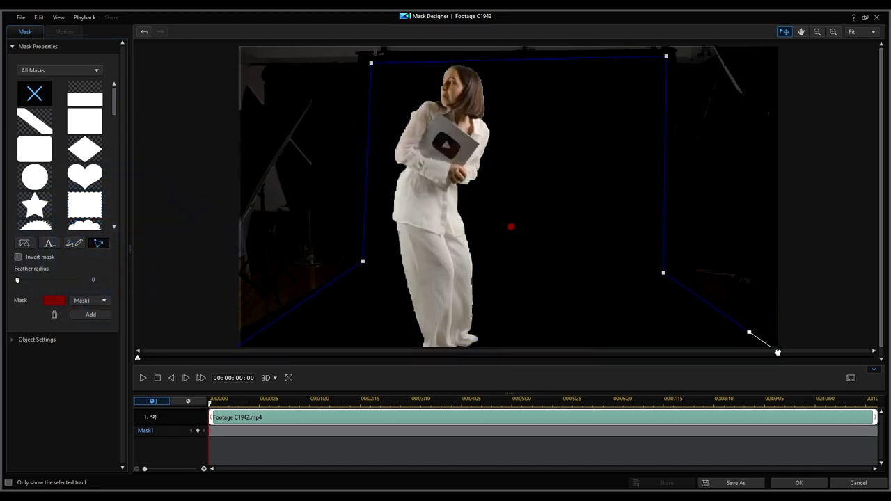
{"action": "left_click_drag", "start_coordinate": [371, 63], "coordinate": [444, 58]}
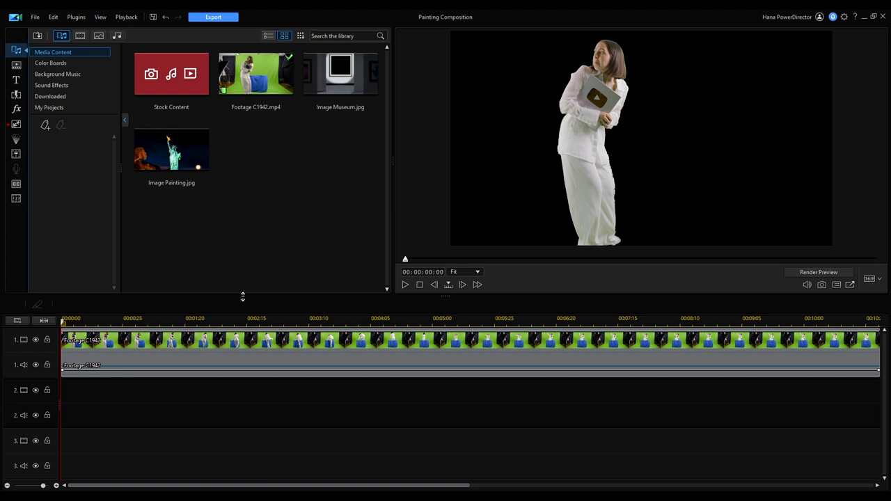
Move the footage to track 3, lock that track, and place Image Painting.jpg on track 1
{"action": "left_click_drag", "start_coordinate": [244, 340], "coordinate": [217, 442]}
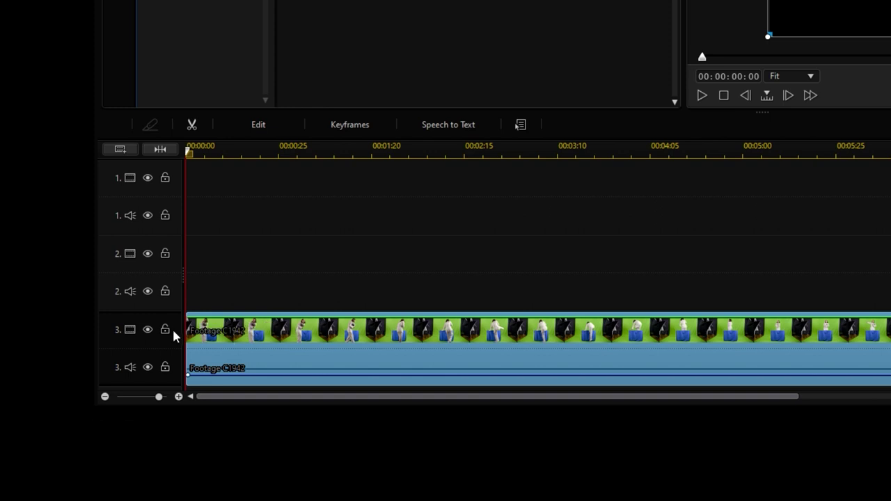
{"action": "left_click", "coordinate": [169, 332]}
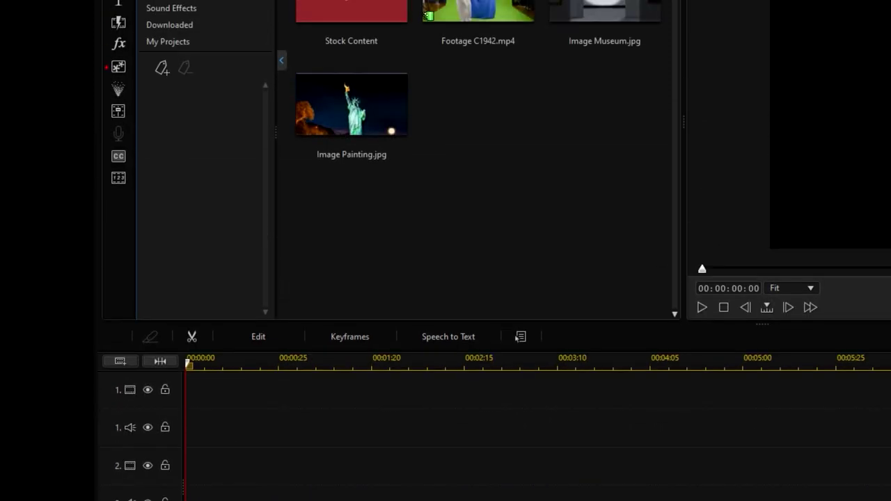
{"action": "mouse_move", "coordinate": [351, 129]}
{"action": "left_mouse_down"}
{"action": "mouse_move", "coordinate": [241, 294]}
{"action": "mouse_move", "coordinate": [282, 392]}
{"action": "left_mouse_up"}
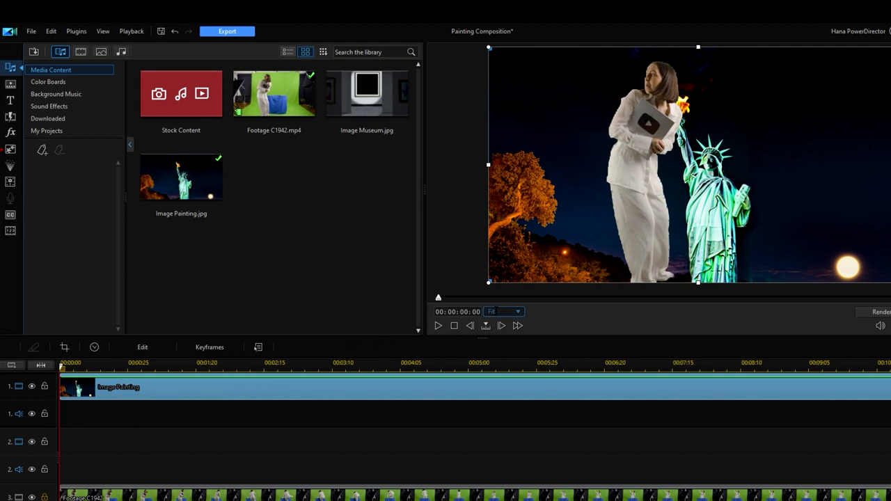
Set the preview zoom to 25% and scale the painting proportionally beyond the frame
{"action": "left_click", "coordinate": [504, 311]}
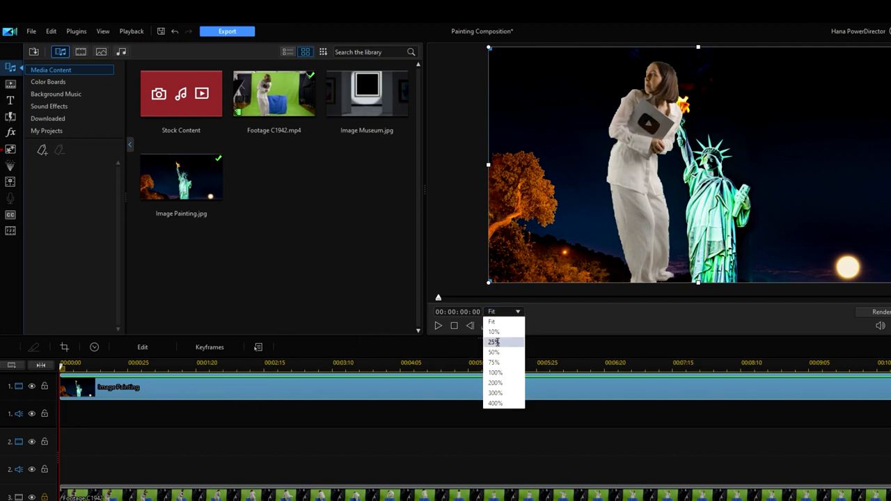
{"action": "left_click", "coordinate": [497, 342]}
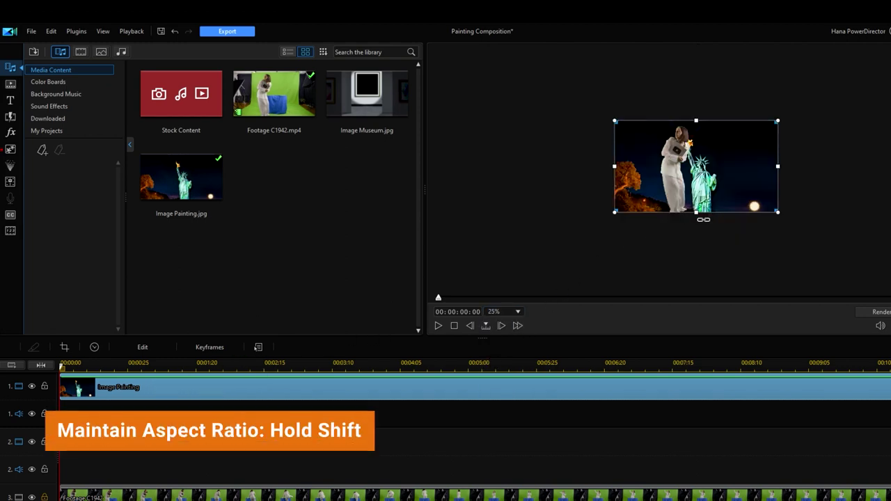
{"action": "left_click_drag", "start_coordinate": [778, 212], "coordinate": [839, 246]}
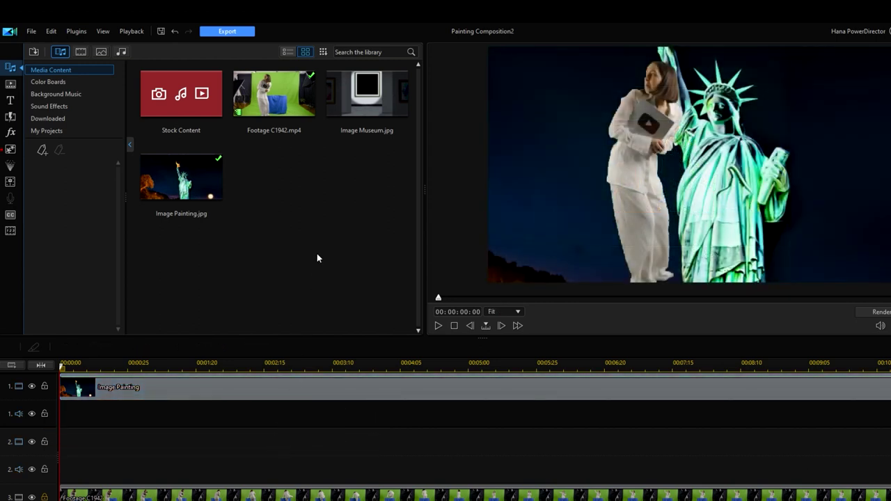
Place Image Museum.jpg on track 2, move the playhead to 00:00:05:19, and select that clip
{"action": "left_click_drag", "start_coordinate": [362, 104], "coordinate": [66, 444]}
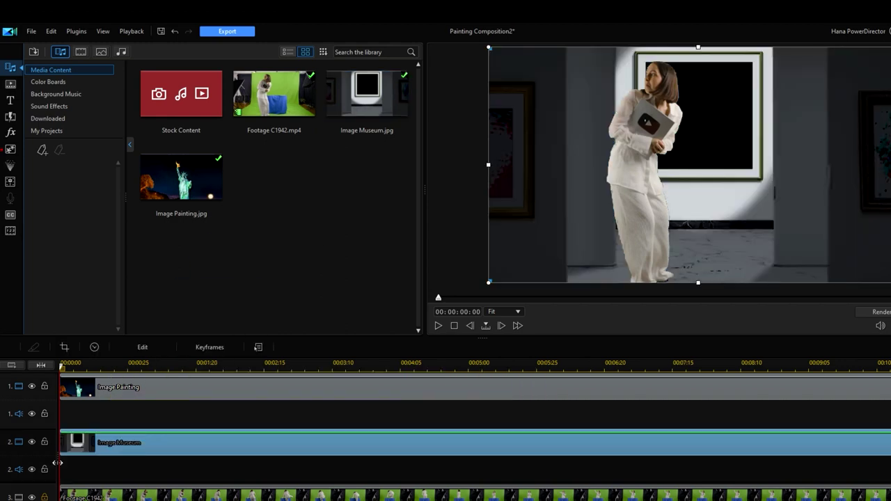
{"action": "left_click_drag", "start_coordinate": [60, 364], "coordinate": [521, 367]}
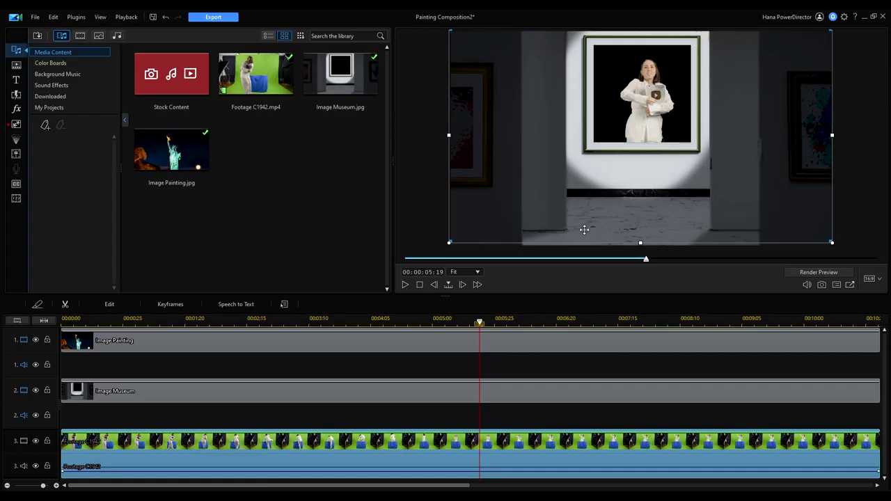
{"action": "left_click", "coordinate": [103, 392]}
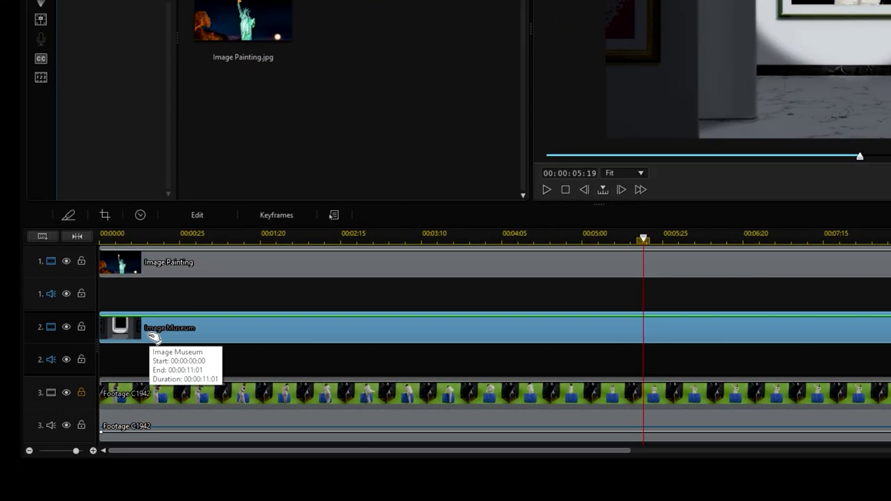
Draw a custom path mask over the museum frame opening and invert it
{"action": "left_click", "coordinate": [197, 215]}
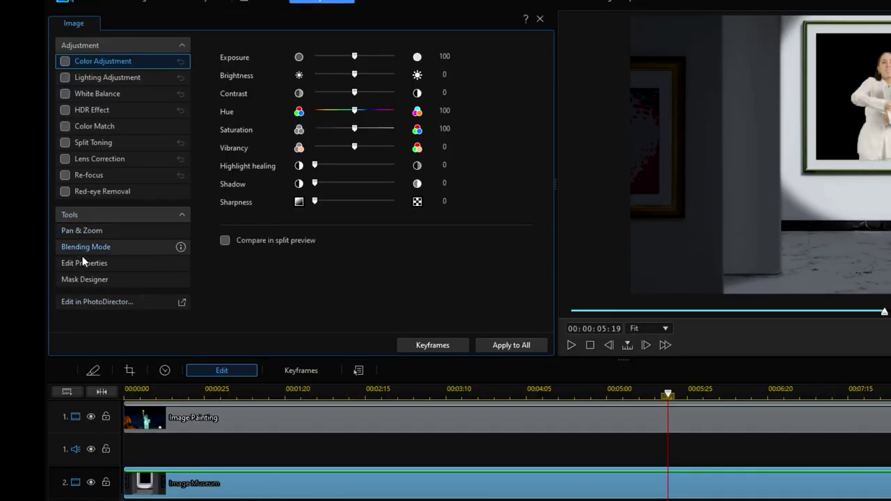
{"action": "left_click", "coordinate": [85, 279]}
{"action": "left_click", "coordinate": [95, 245]}
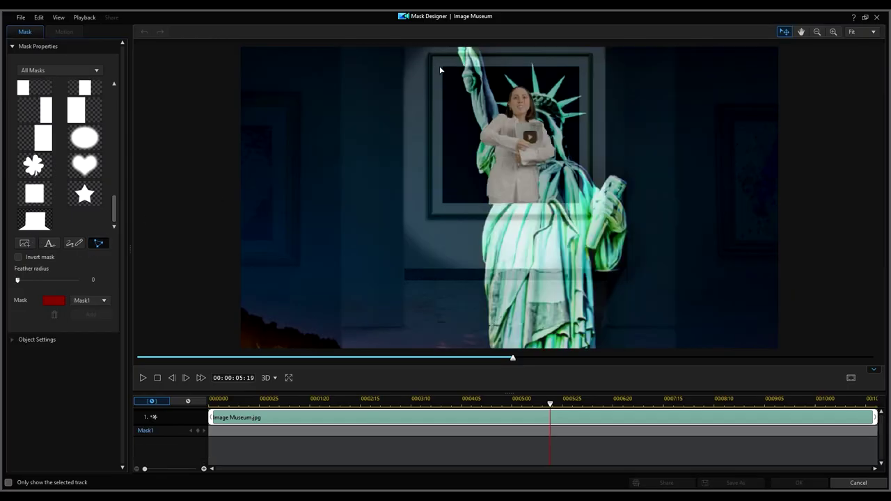
{"action": "left_click", "coordinate": [578, 67]}
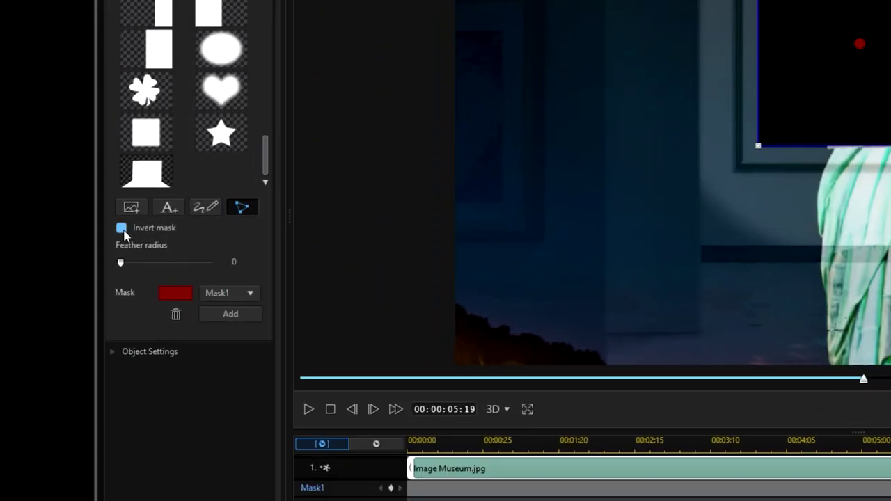
{"action": "left_click", "coordinate": [121, 229]}
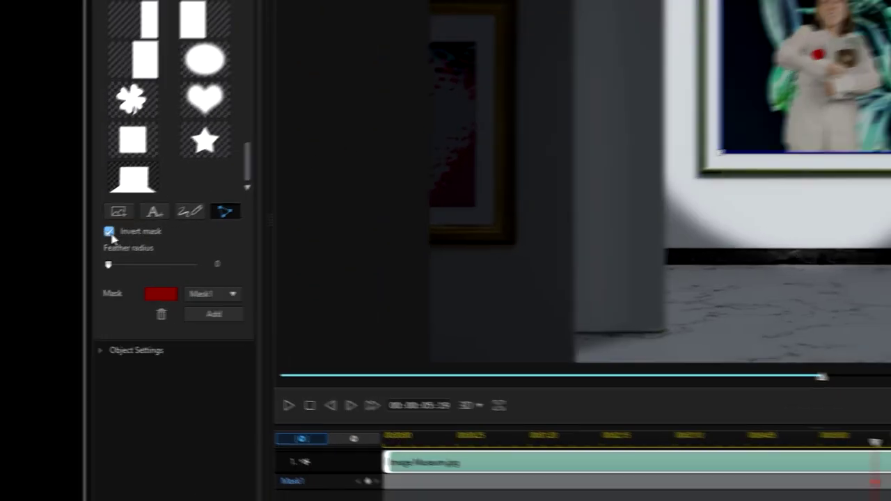